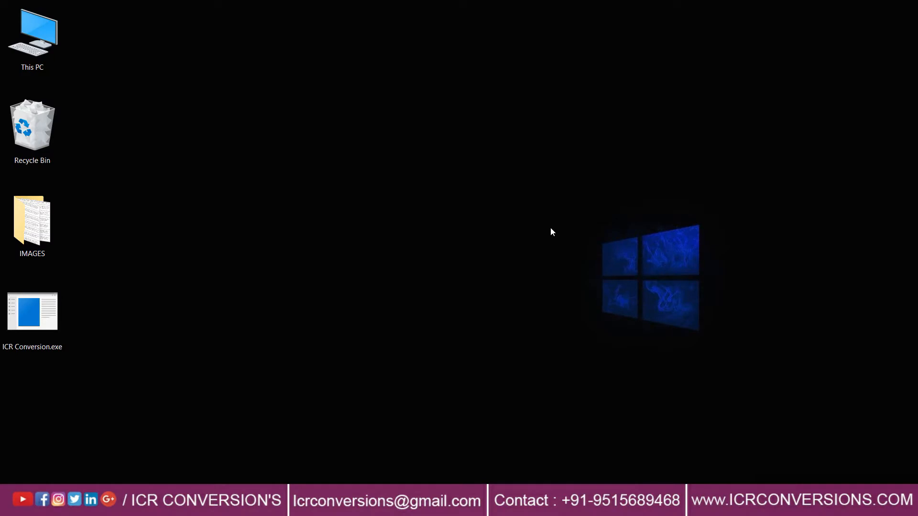
Review the IMAGES folder, previewing DATA_001.jpg in Paint and noting the four scanned DATA forms
{"action": "double_click", "coordinate": [32, 224]}
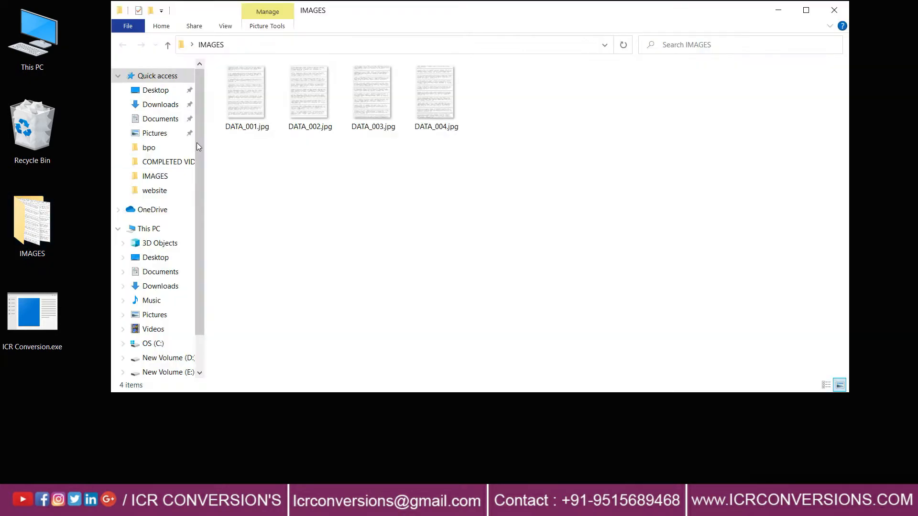
{"action": "right_click", "coordinate": [228, 102]}
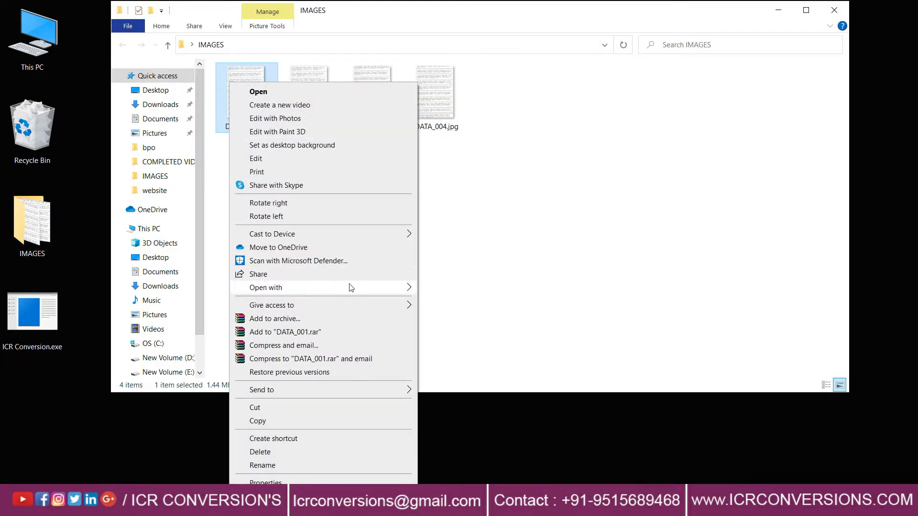
{"action": "left_click", "coordinate": [434, 291]}
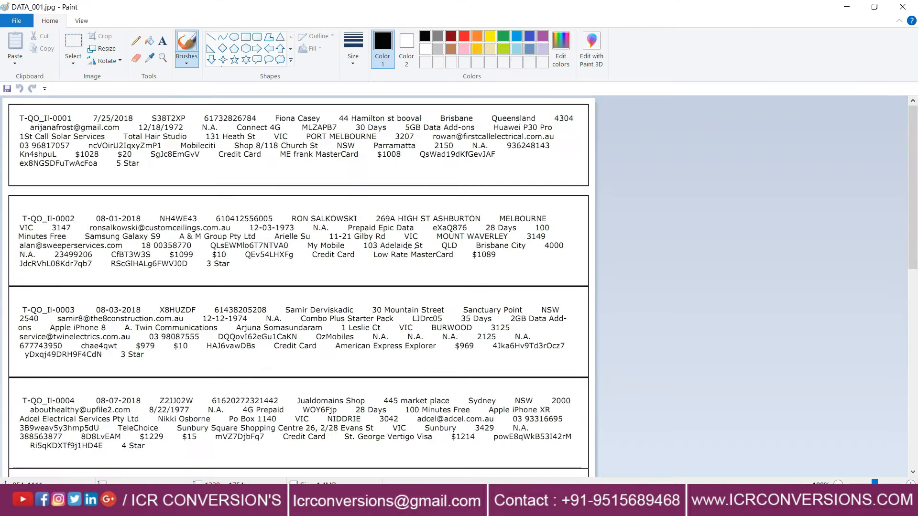
{"action": "left_click", "coordinate": [902, 6]}
{"action": "left_click_drag", "start_coordinate": [280, 168], "coordinate": [548, 107]}
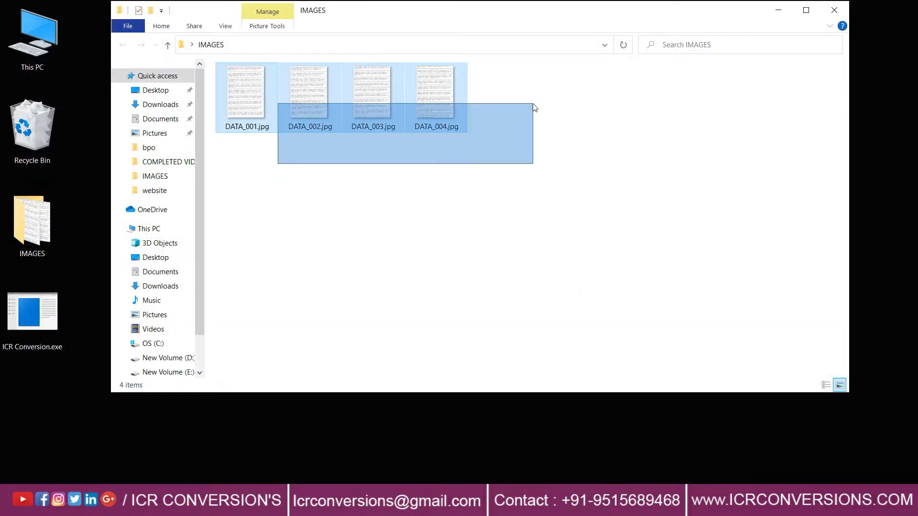
{"action": "left_click", "coordinate": [646, 216]}
{"action": "left_click", "coordinate": [834, 10]}
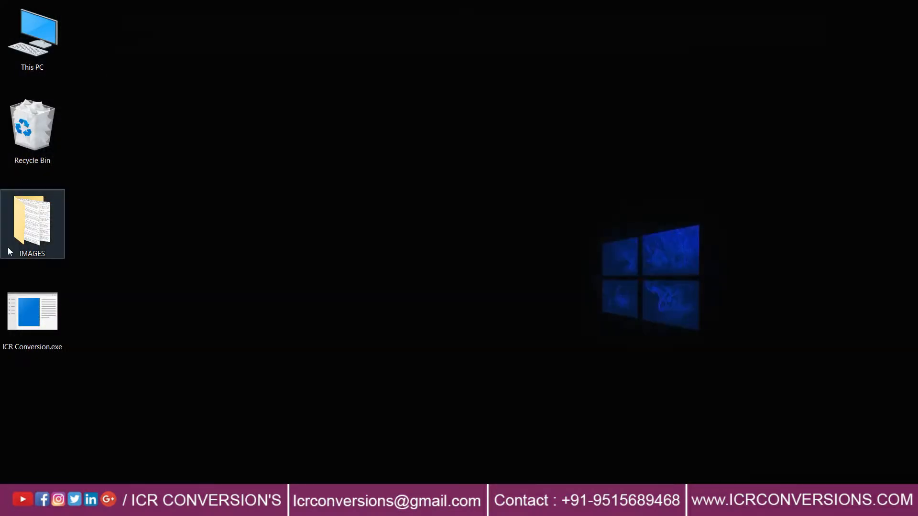
Create an empty EXCEL FILES folder on the desktop and move it beside This PC
{"action": "right_click", "coordinate": [139, 93]}
{"action": "mouse_move", "coordinate": [212, 205]}
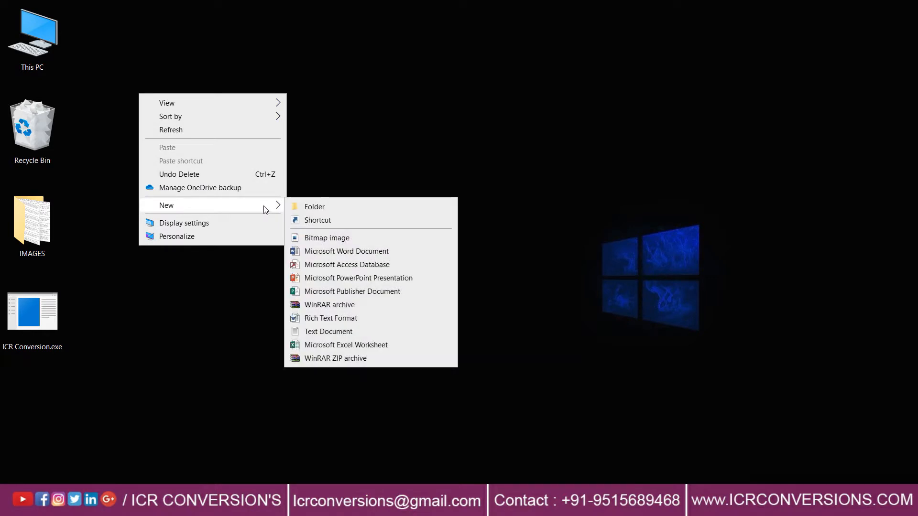
{"action": "left_click", "coordinate": [303, 207]}
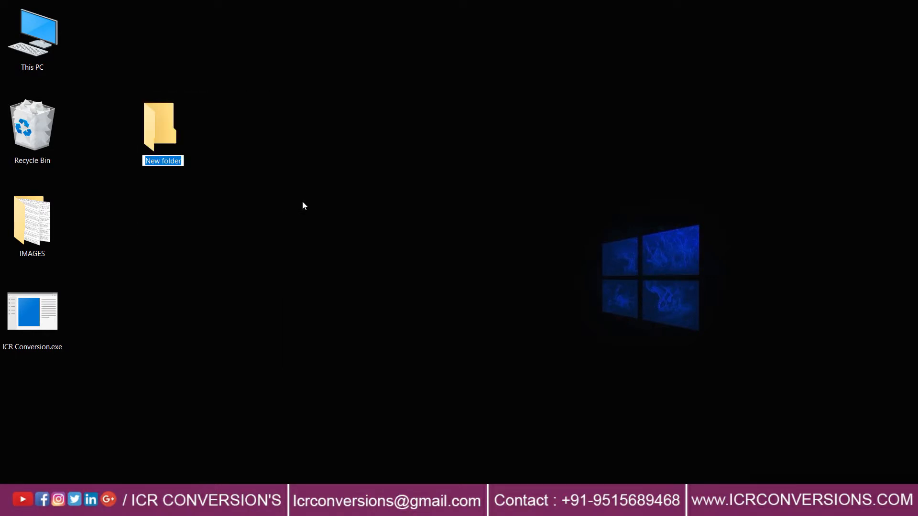
{"action": "type", "text": "EXCE"}
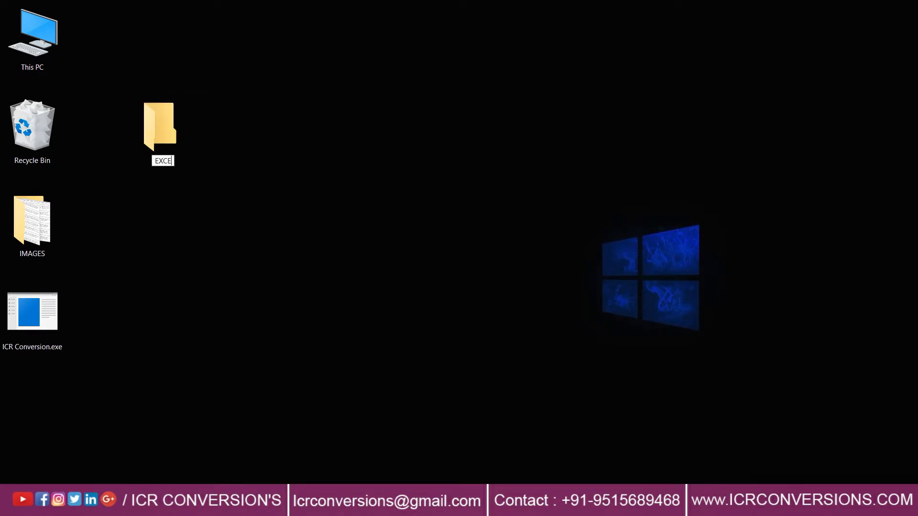
{"action": "type", "text": "L FILES"}
{"action": "key", "text": "Return"}
{"action": "key", "text": "Return"}
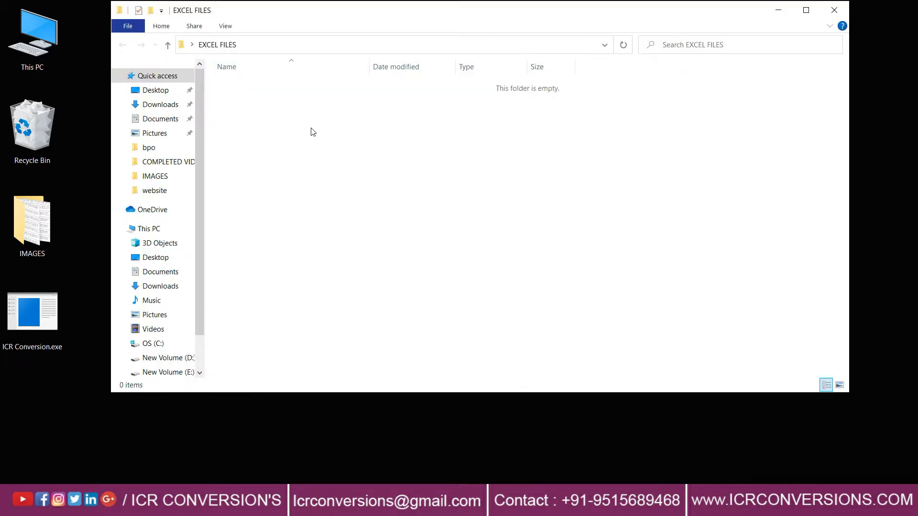
{"action": "left_click_drag", "start_coordinate": [307, 114], "coordinate": [544, 231]}
{"action": "left_click_drag", "start_coordinate": [614, 268], "coordinate": [695, 304]}
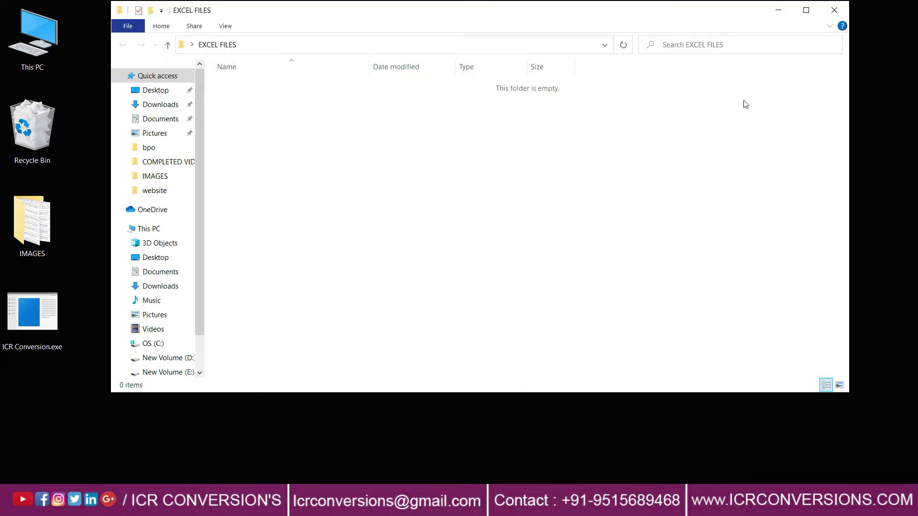
{"action": "left_click", "coordinate": [834, 9]}
{"action": "left_click_drag", "start_coordinate": [154, 137], "coordinate": [85, 55]}
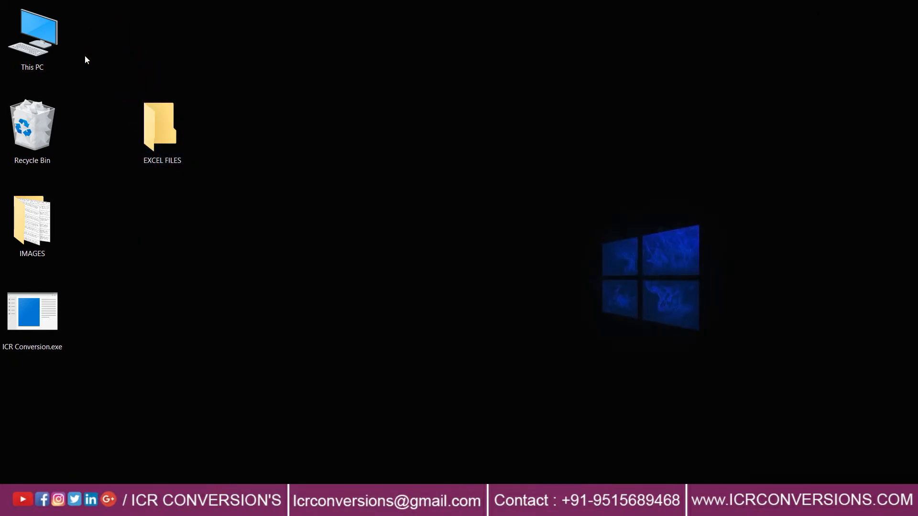
Launch the ICR software and set the desktop IMAGES folder as the image source
{"action": "double_click", "coordinate": [33, 297]}
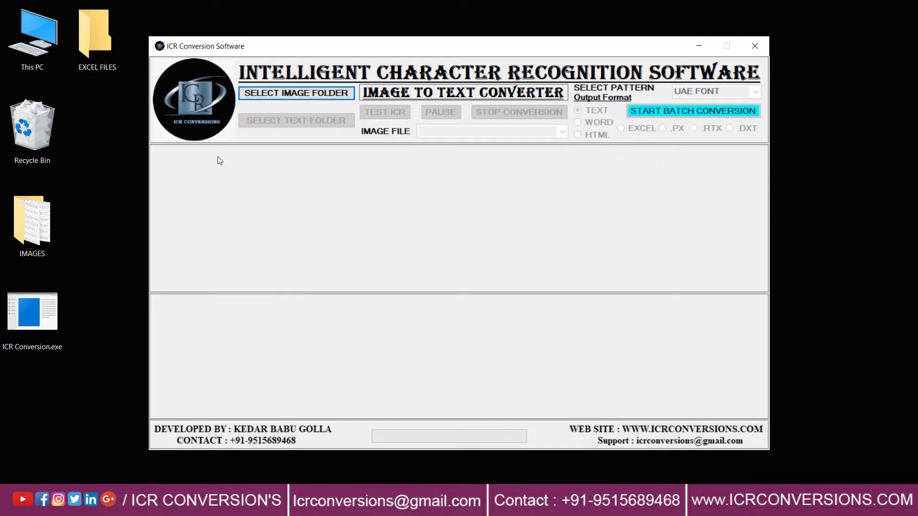
{"action": "left_click", "coordinate": [294, 93]}
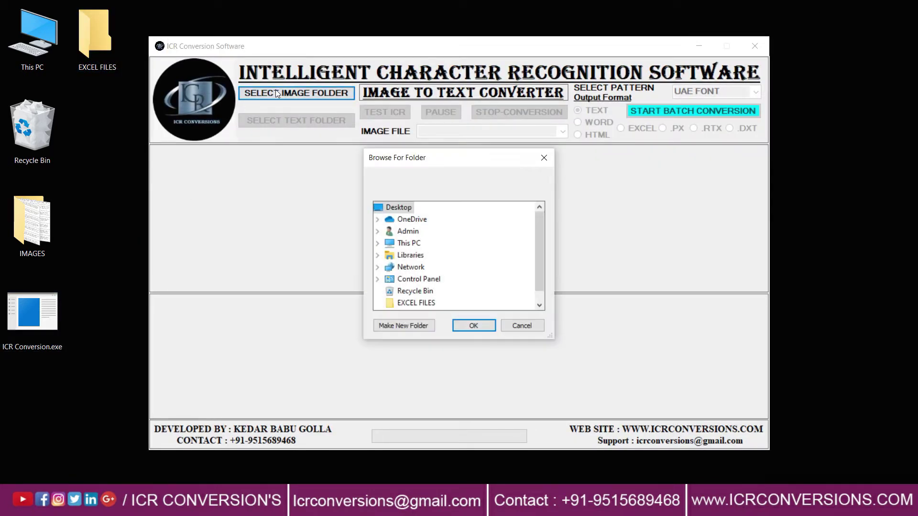
{"action": "double_click", "coordinate": [408, 243]}
{"action": "double_click", "coordinate": [421, 232]}
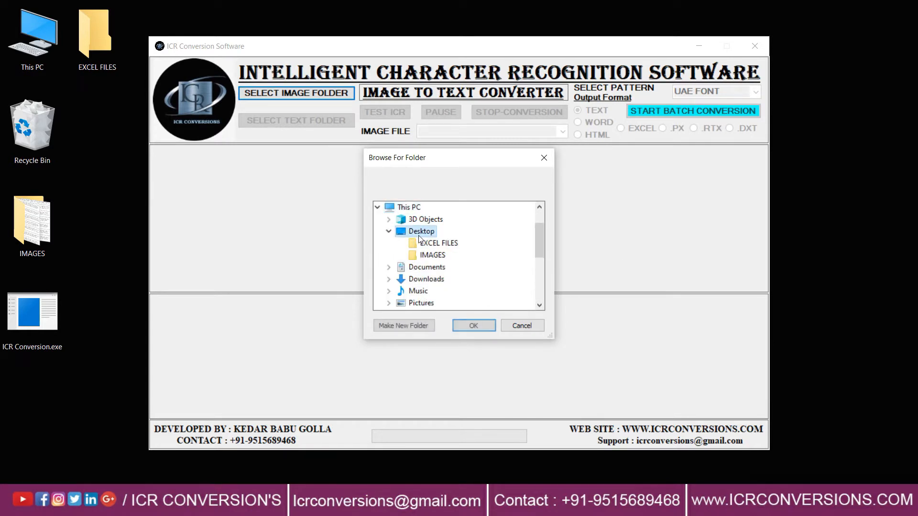
{"action": "left_click", "coordinate": [433, 255]}
{"action": "left_click", "coordinate": [474, 326]}
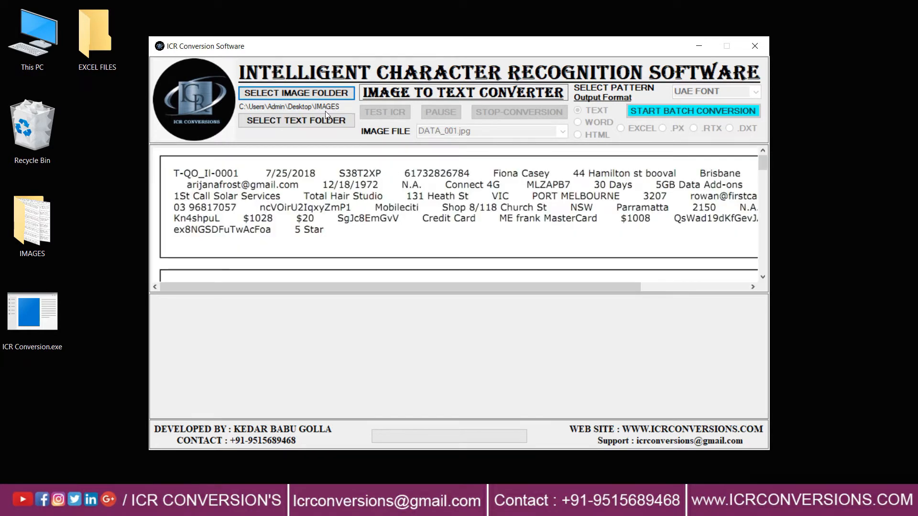
Set the desktop EXCEL FILES folder as the output destination
{"action": "left_click", "coordinate": [296, 121]}
{"action": "left_click", "coordinate": [438, 279]}
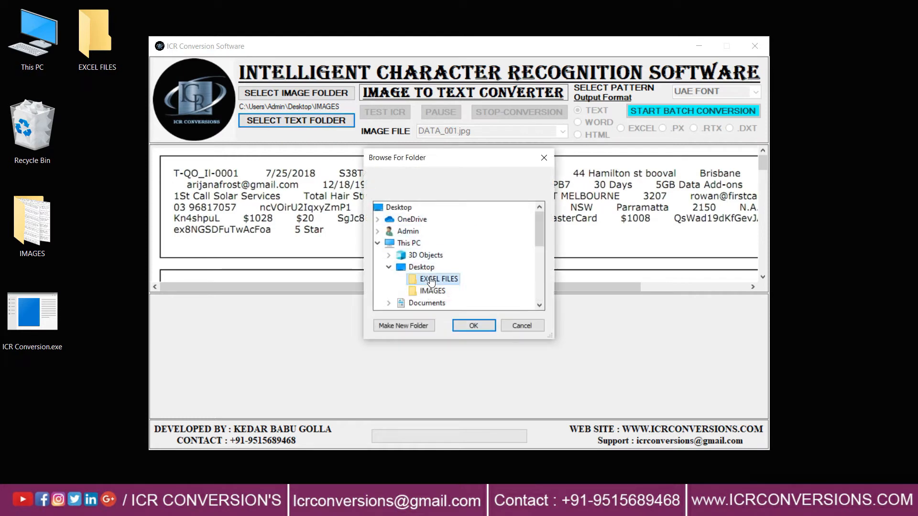
{"action": "left_click", "coordinate": [474, 325]}
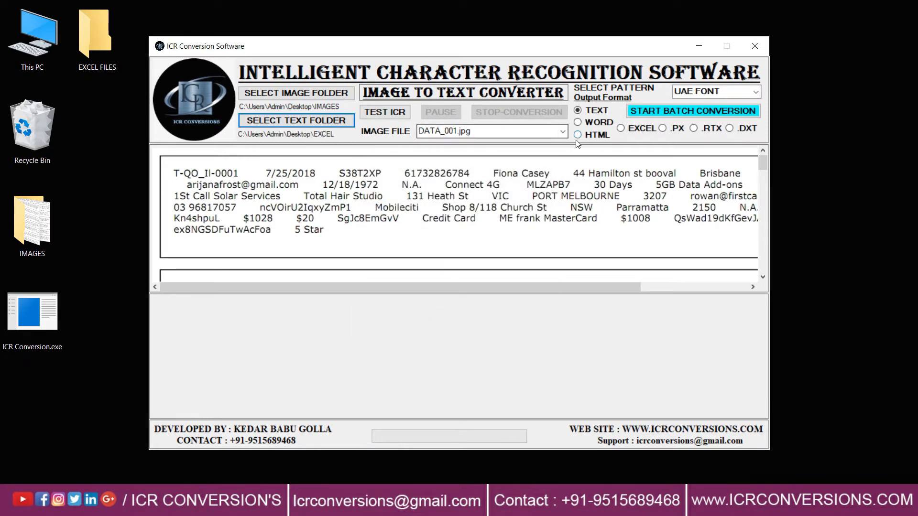
Choose the T-QO FONT recognition pattern and Excel as the output format
{"action": "left_click", "coordinate": [563, 130]}
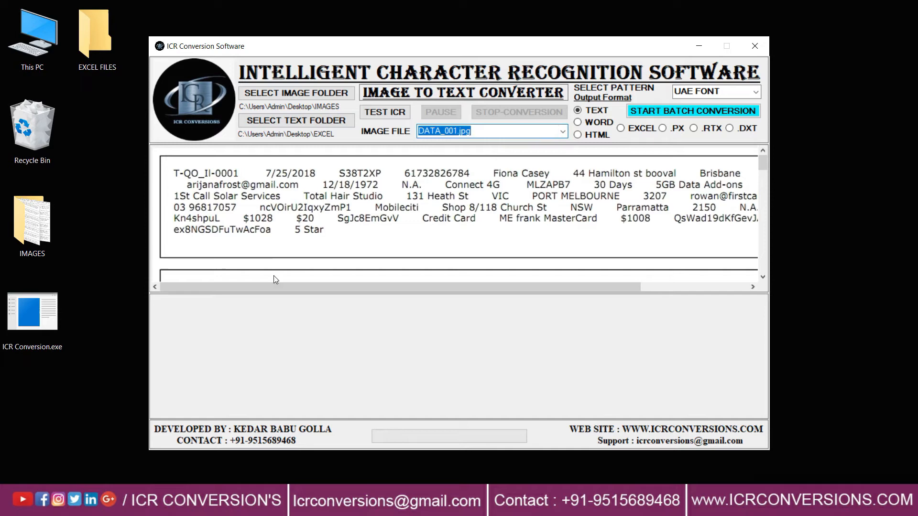
{"action": "left_click_drag", "start_coordinate": [295, 287], "coordinate": [291, 284]}
{"action": "mouse_move", "coordinate": [763, 164]}
{"action": "left_mouse_down"}
{"action": "mouse_move", "coordinate": [762, 176]}
{"action": "mouse_move", "coordinate": [750, 154]}
{"action": "left_mouse_up"}
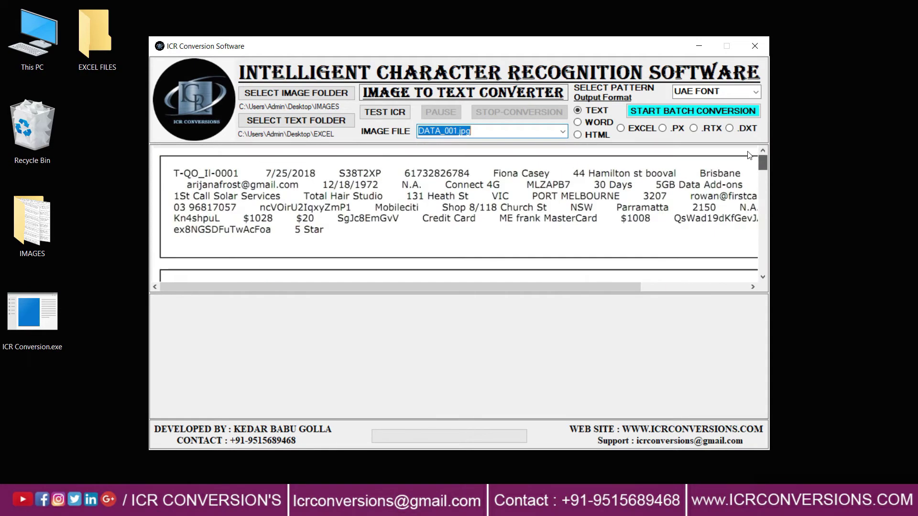
{"action": "left_click", "coordinate": [755, 91]}
{"action": "left_click", "coordinate": [716, 121]}
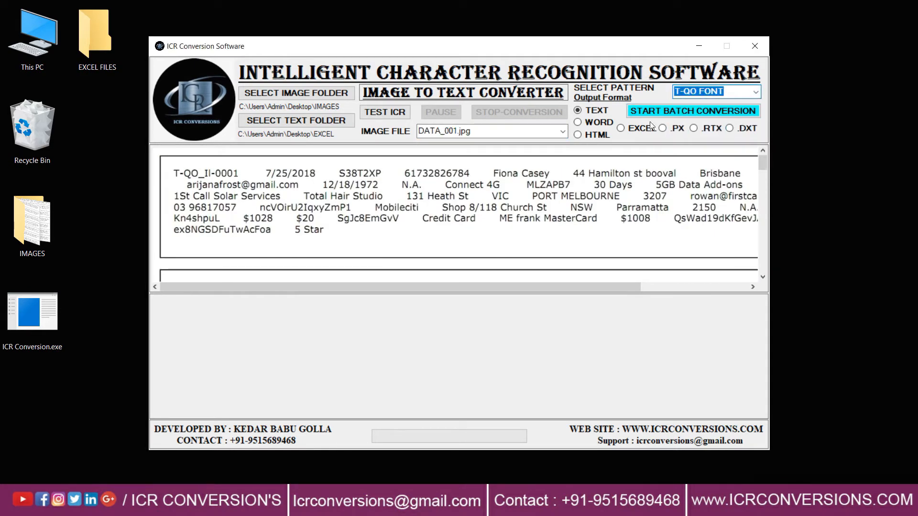
{"action": "left_click", "coordinate": [579, 135]}
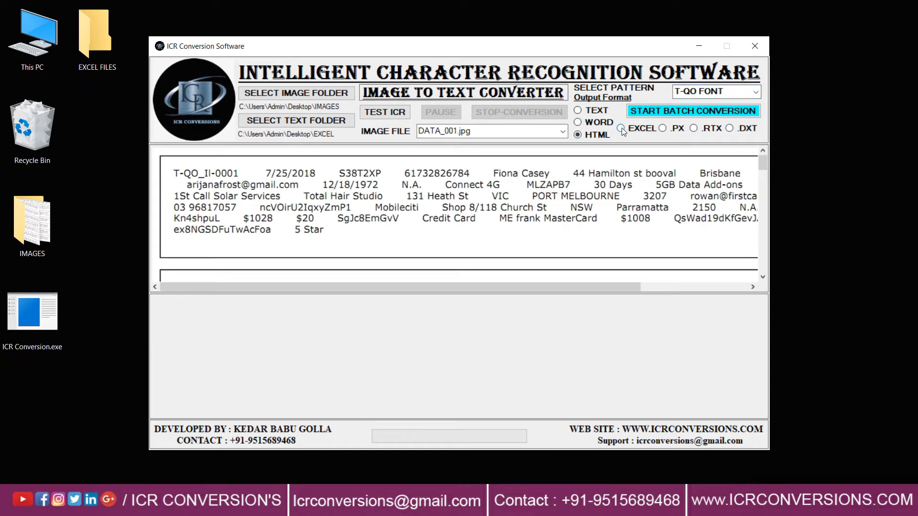
Run TEST ICR to produce asterisk-separated records, then pause and acknowledge the Conversion Paused message
{"action": "left_click", "coordinate": [387, 111]}
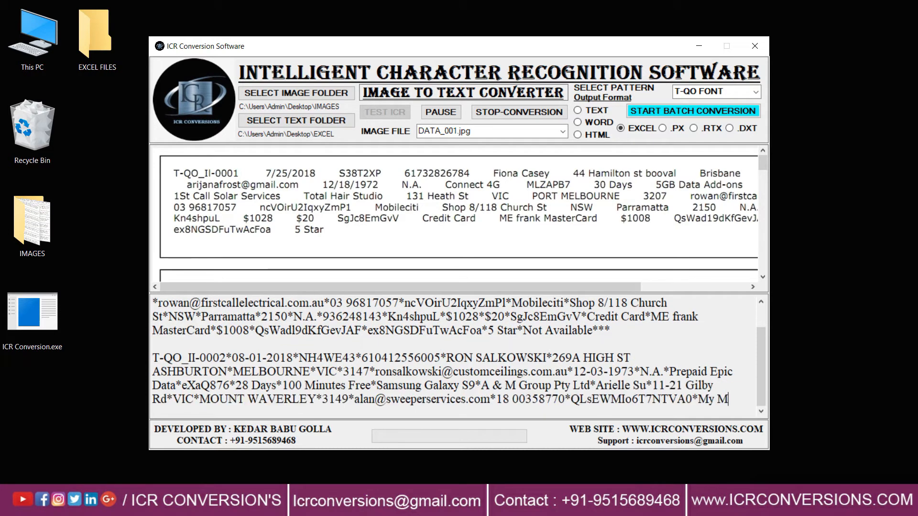
{"action": "left_click", "coordinate": [441, 111]}
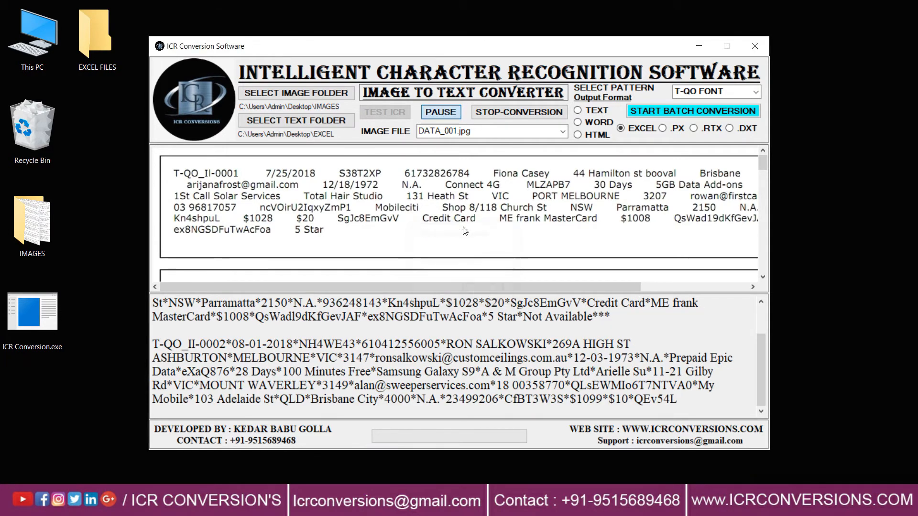
{"action": "left_click", "coordinate": [493, 291]}
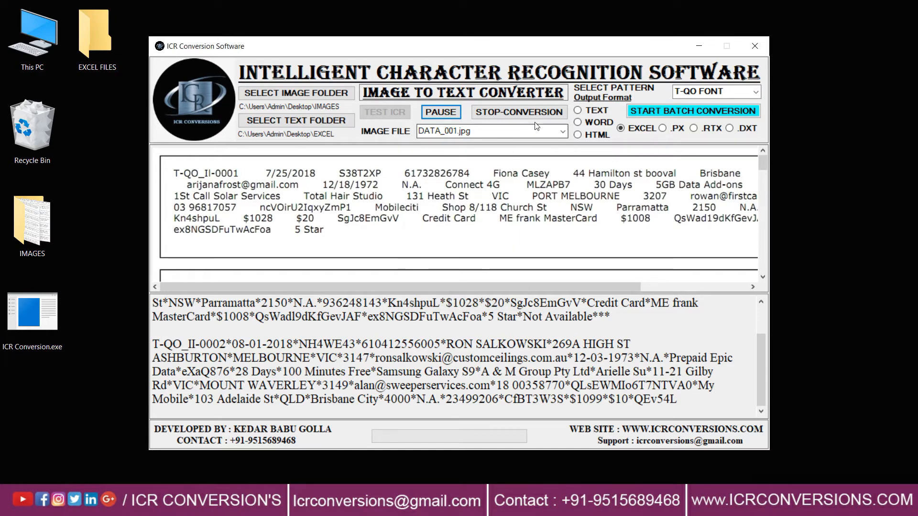
Batch-convert all four DATA images, acknowledge completion and close the ICR software
{"action": "left_click", "coordinate": [655, 112]}
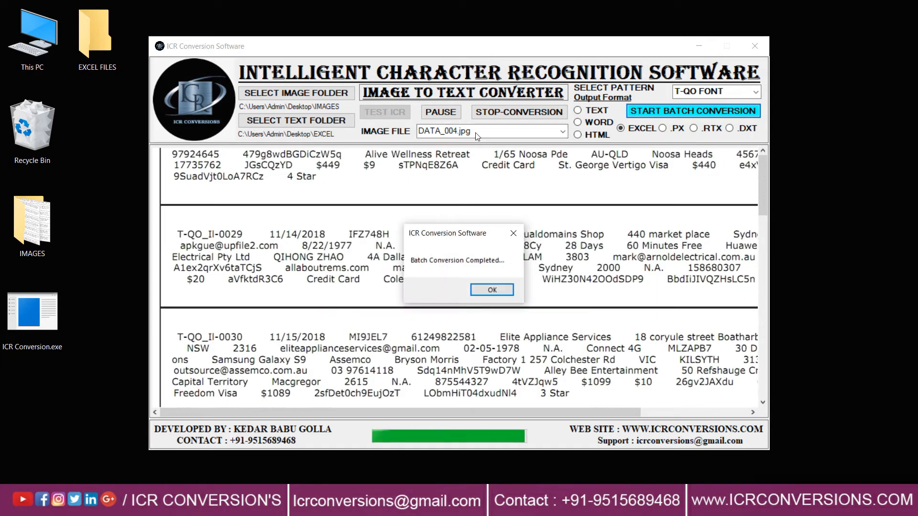
{"action": "left_click", "coordinate": [502, 291]}
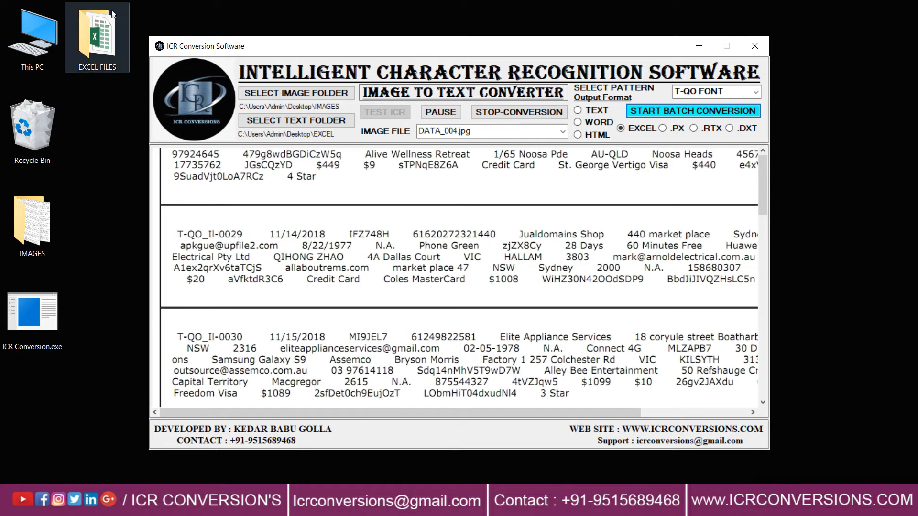
{"action": "left_click", "coordinate": [755, 46]}
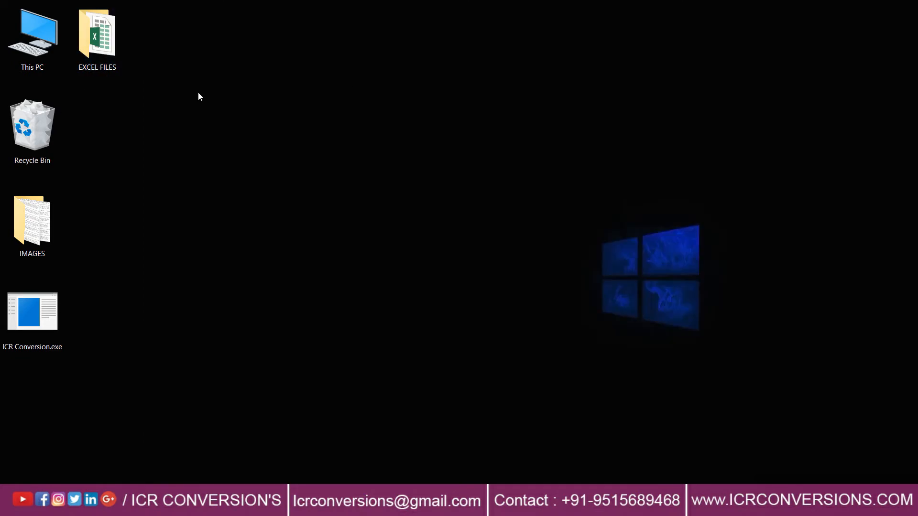
Open DEMO.xlsx from the EXCEL FILES folder in Excel
{"action": "double_click", "coordinate": [98, 36]}
{"action": "double_click", "coordinate": [370, 90]}
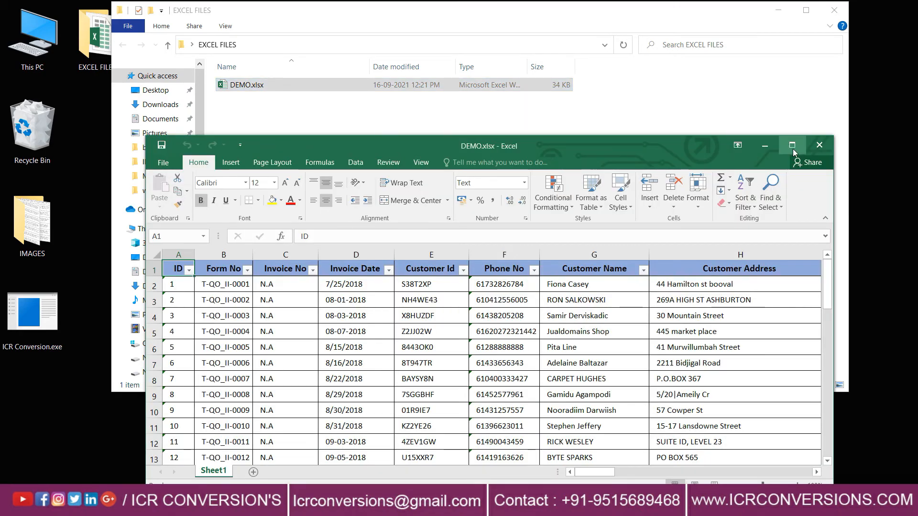
Browse the converted customer records across DEMO.xlsx's columns, then close Excel and the EXCEL FILES window
{"action": "left_click", "coordinate": [793, 148]}
{"action": "scroll", "coordinate": [715, 152], "scroll_direction": "down", "scroll_amount": 6}
{"action": "scroll", "coordinate": [717, 172], "scroll_direction": "down", "scroll_amount": 1}
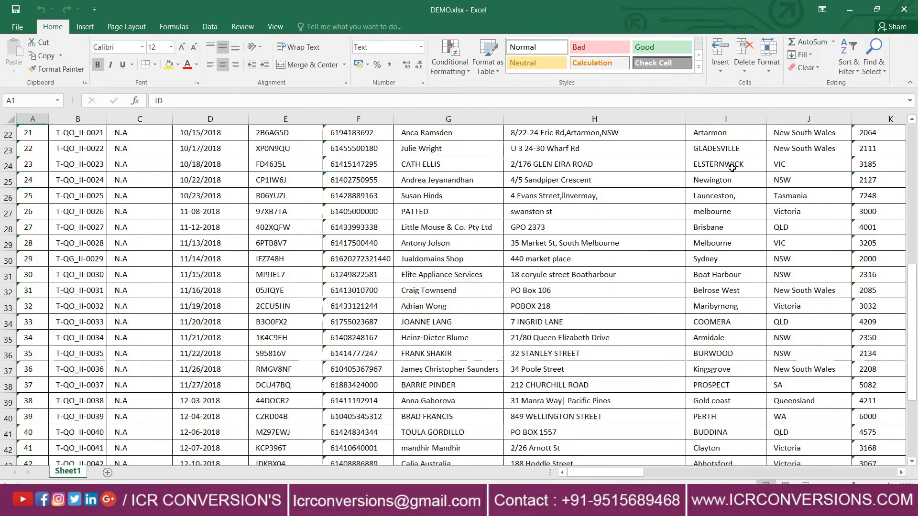
{"action": "scroll", "coordinate": [723, 195], "scroll_direction": "up", "scroll_amount": 7}
{"action": "left_click", "coordinate": [903, 473]}
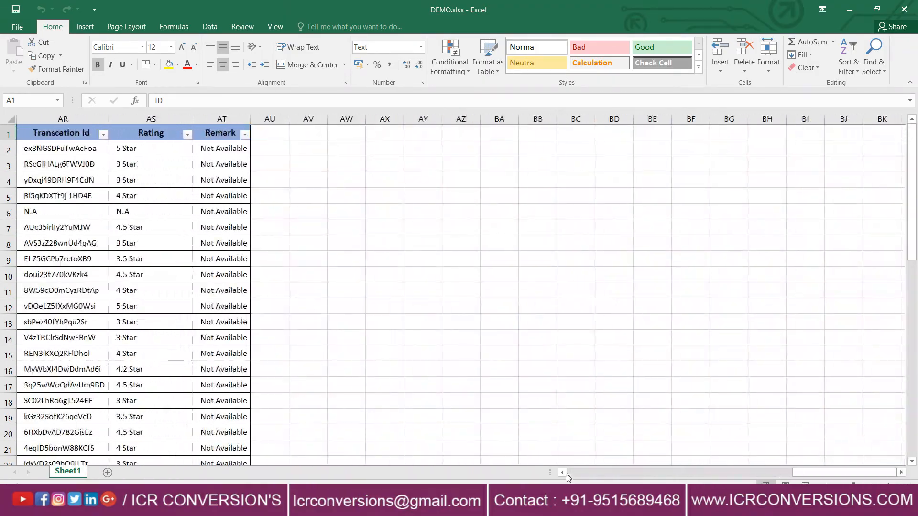
{"action": "left_click", "coordinate": [565, 474]}
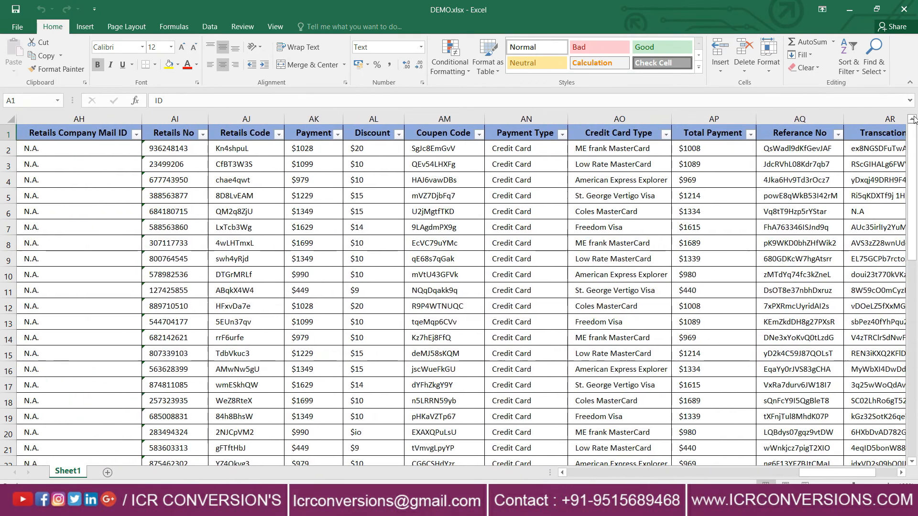
{"action": "left_click", "coordinate": [905, 9]}
{"action": "left_click", "coordinate": [835, 12]}
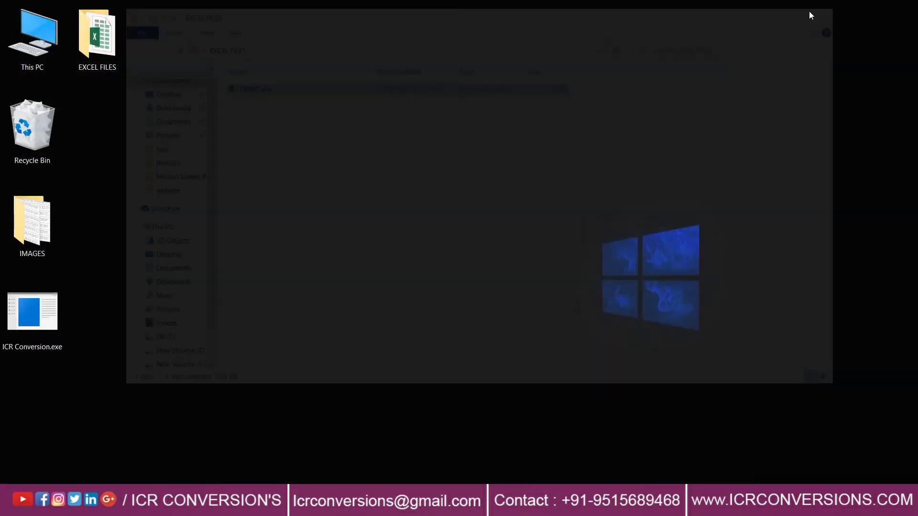